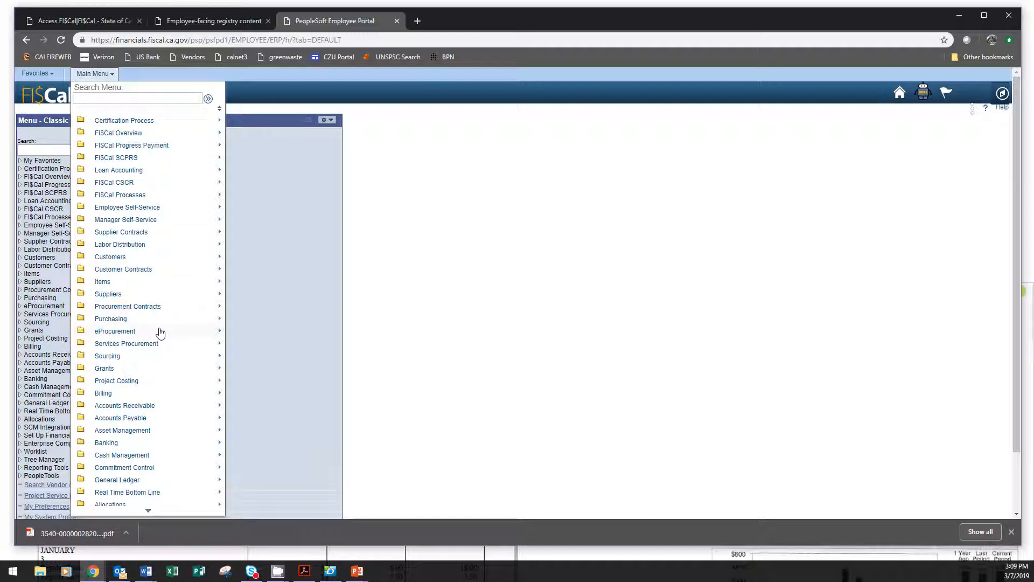
Open Add/Update Receipts in the eProcurement Buyer Center and start a new PO receipt for business unit 3540.
mouse_move(161, 332)
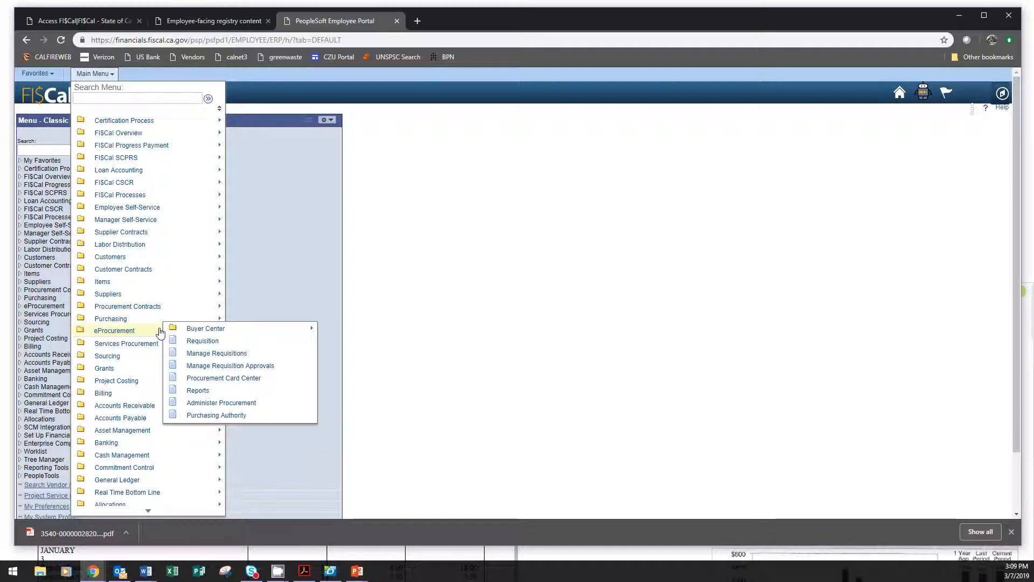
click(246, 331)
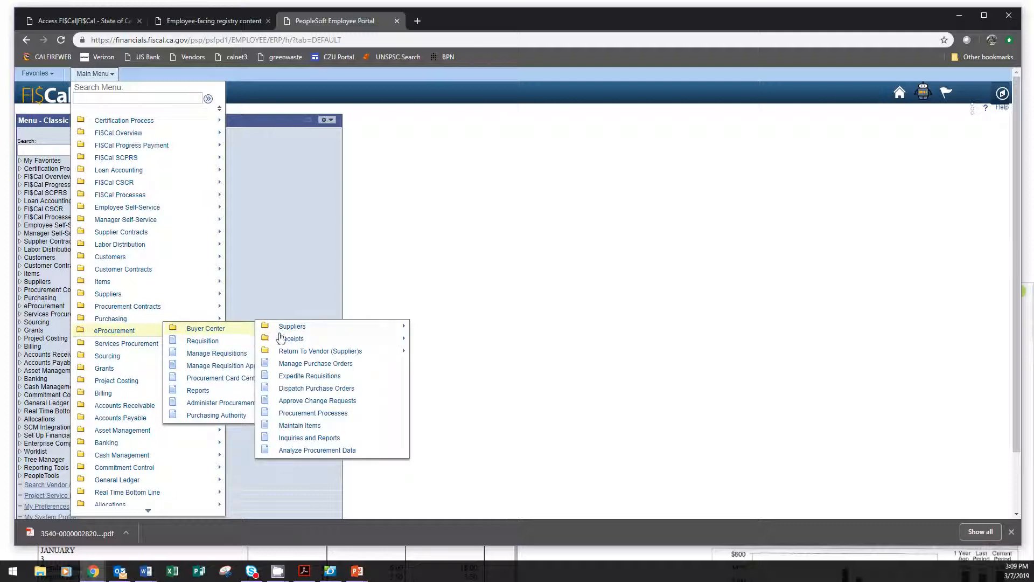
click(286, 343)
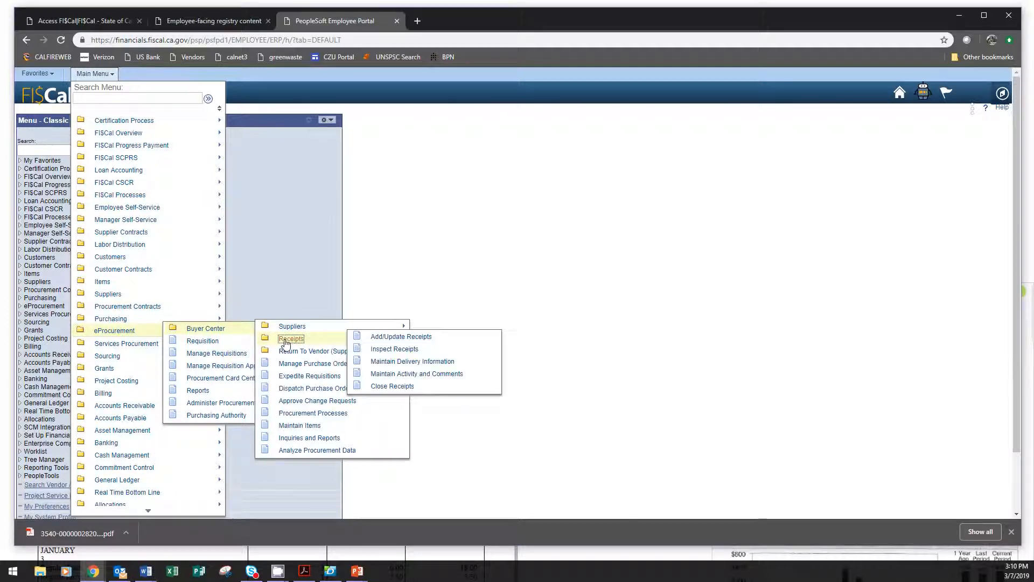
click(418, 341)
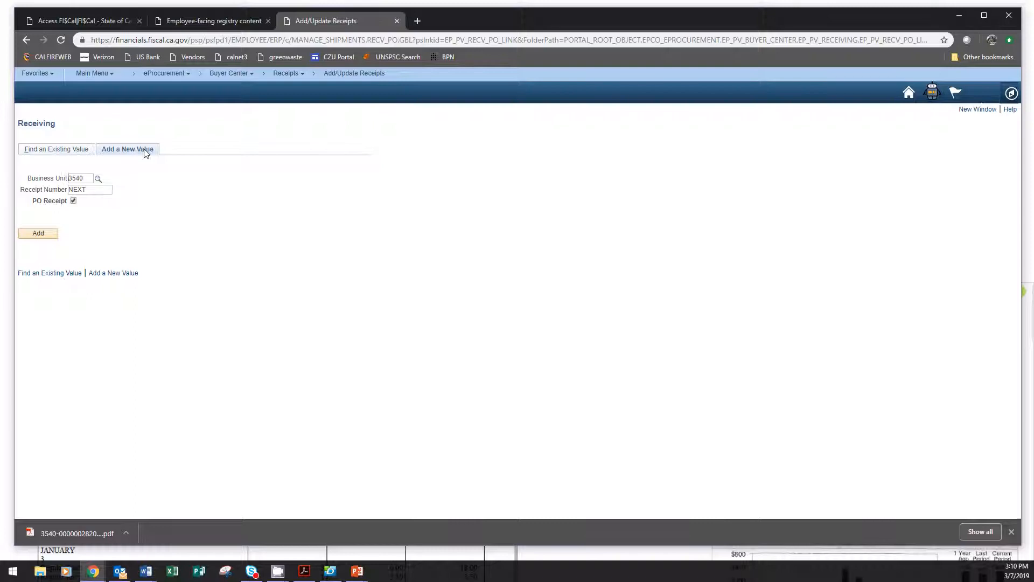
click(69, 178)
click(54, 235)
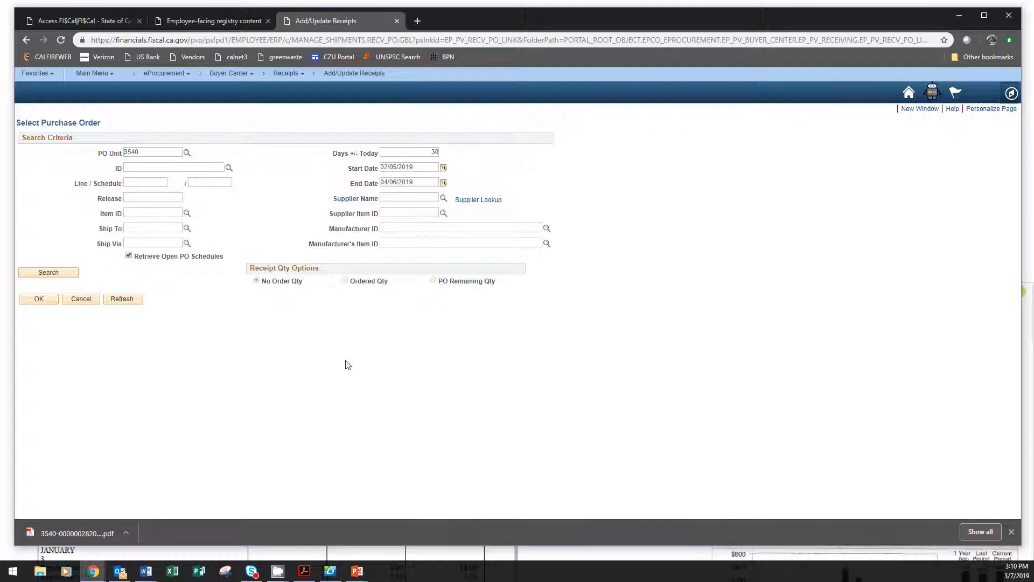
Search open PO schedules by the purchase order ID and bring all retrieved lines into the receipt.
click(153, 169)
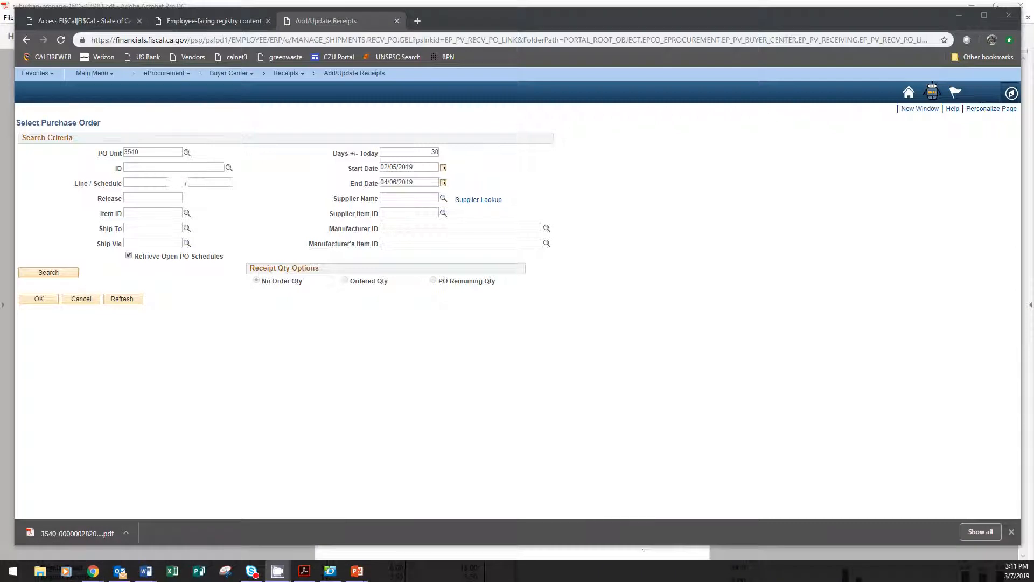
click(134, 168)
text(00)
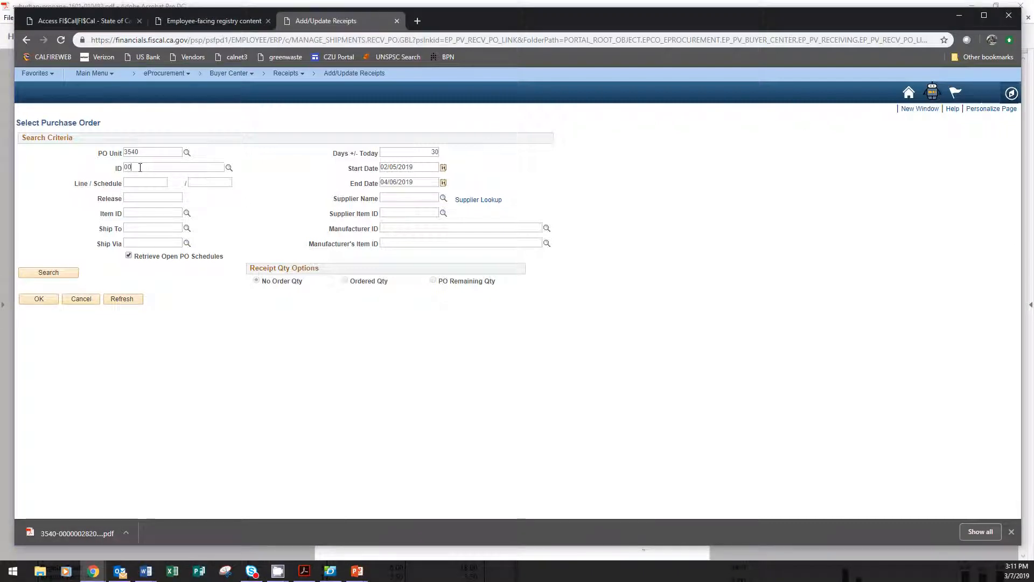
text(00002820)
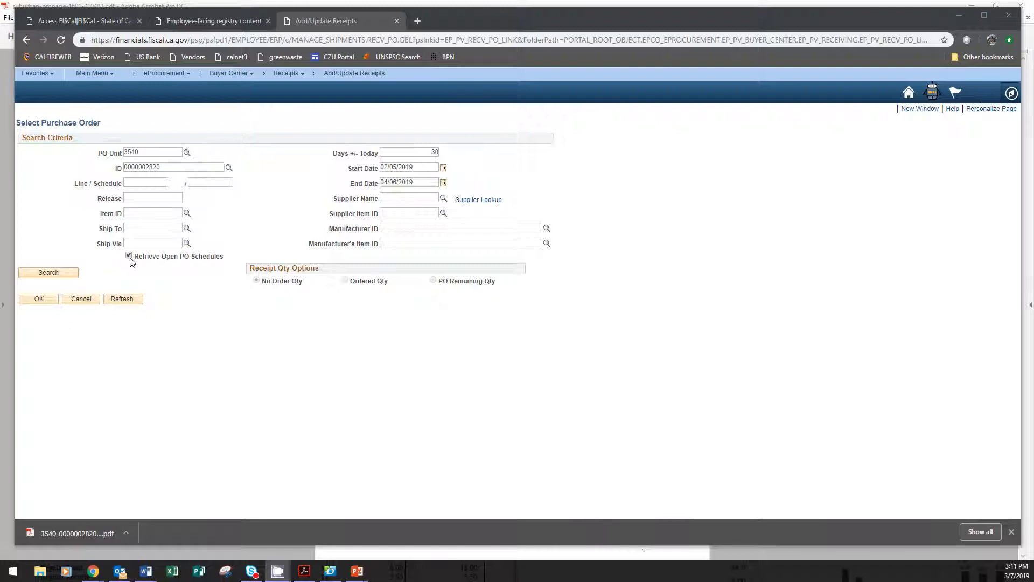
click(74, 276)
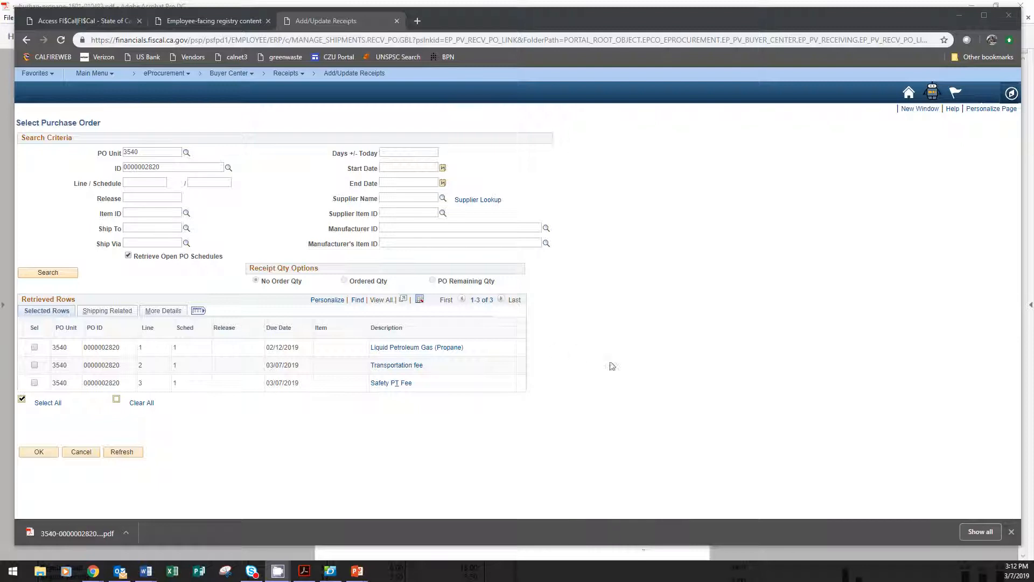
click(46, 404)
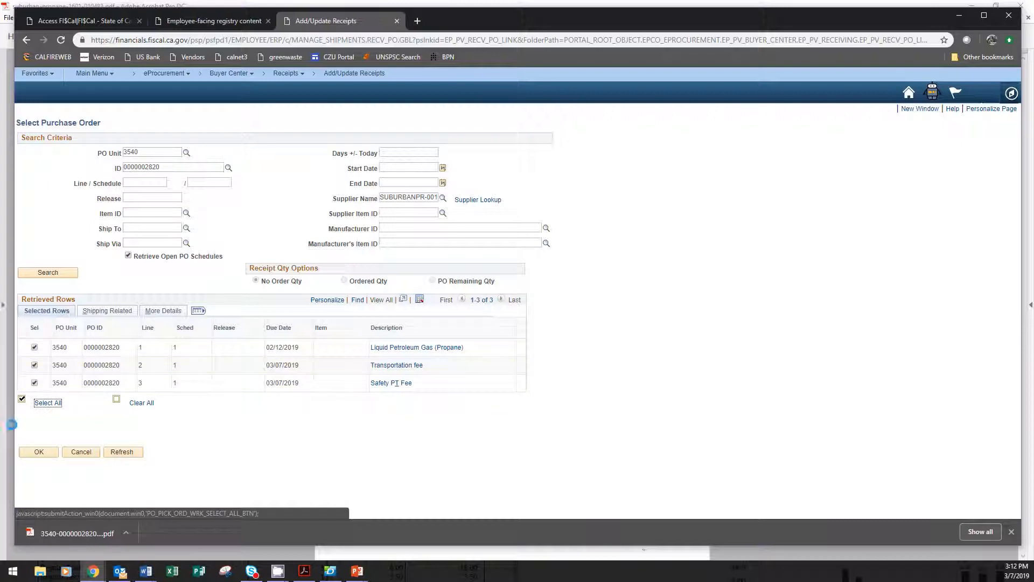
click(43, 456)
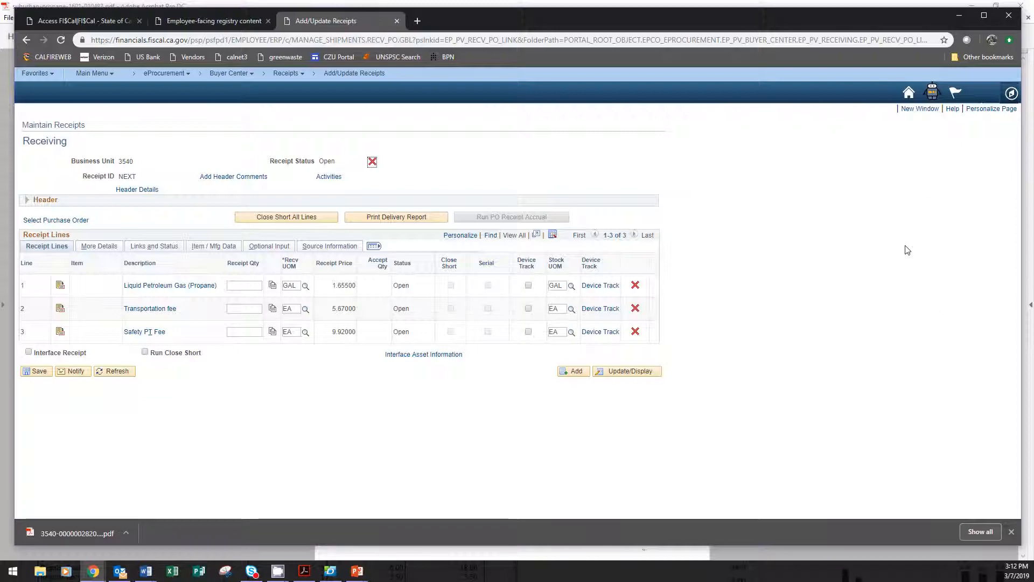
Open the receipt header comments and enter the comment "FI$Cal-generated PO attached.".
click(221, 177)
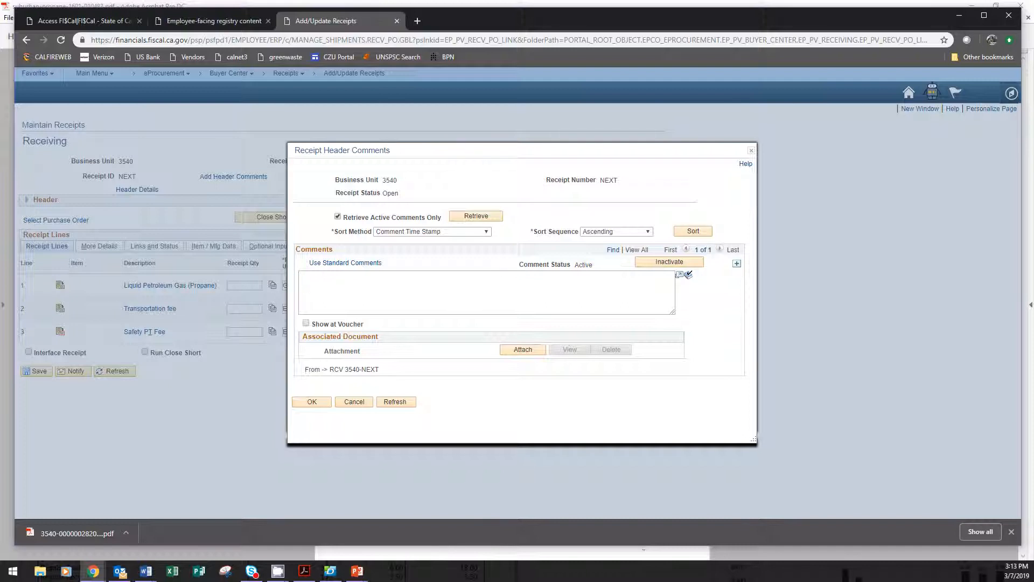
text(FI$Cal-generated PO attached)
text(.)
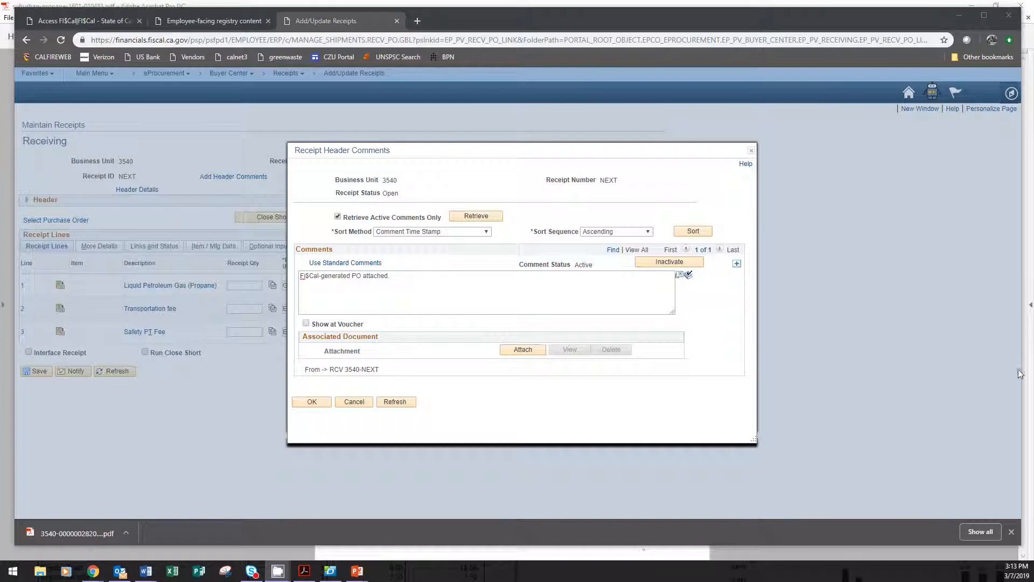
Attach the purchase order PDF from this order's subfolder in My-POs > Suburban-propane to the first comment.
click(522, 350)
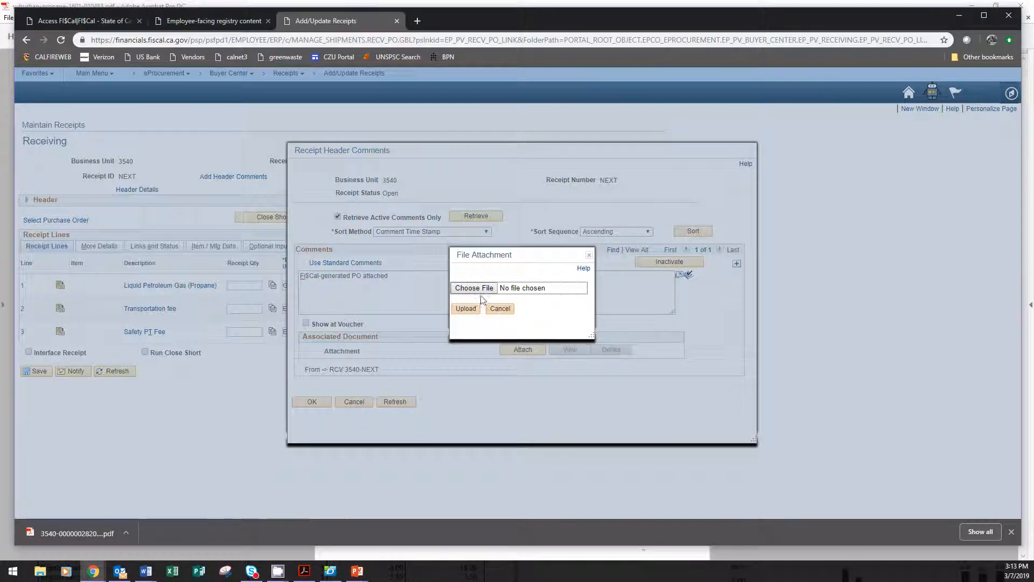
click(487, 290)
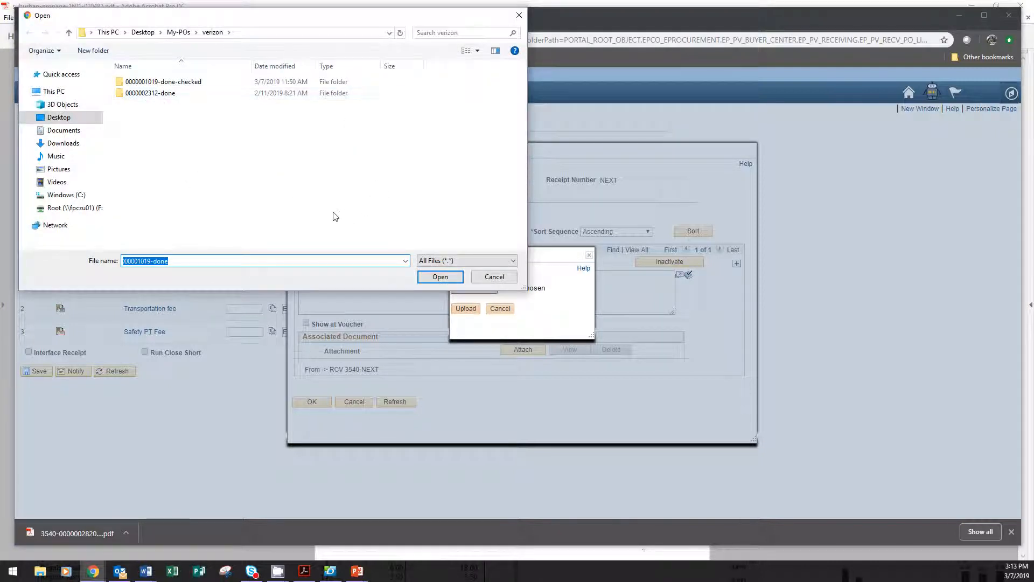
click(178, 32)
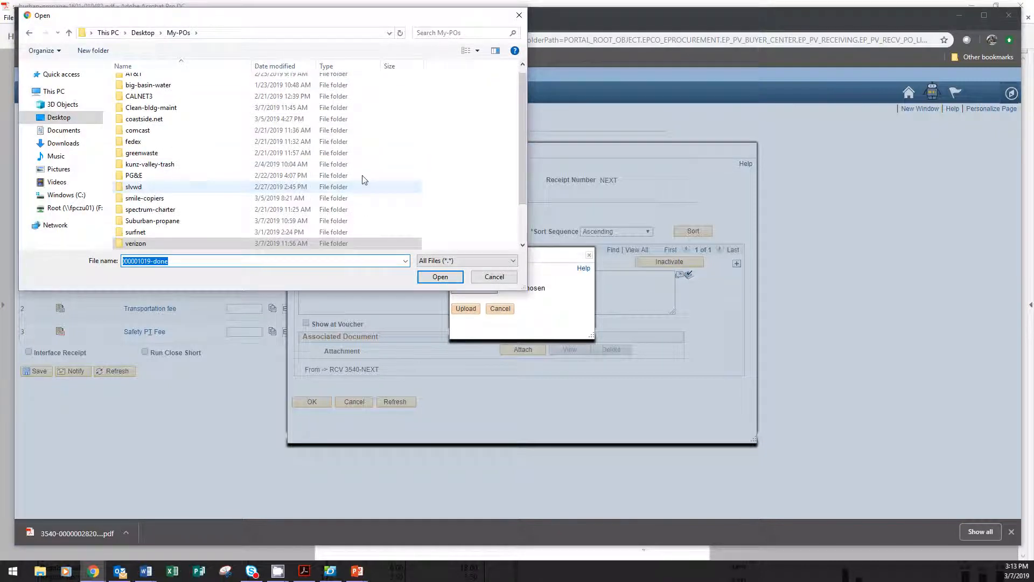
drag(520, 83, 521, 120)
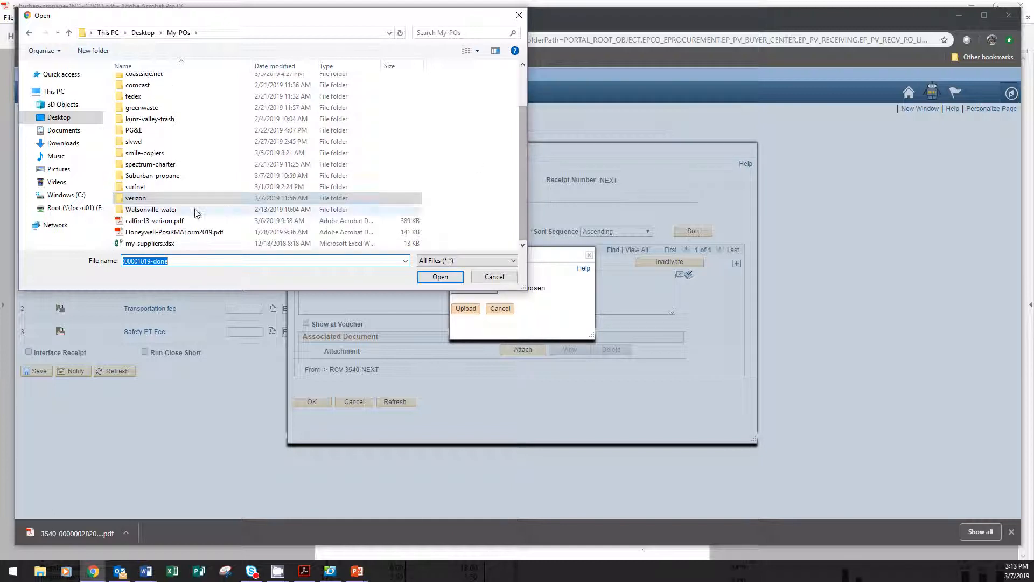
double_click(156, 175)
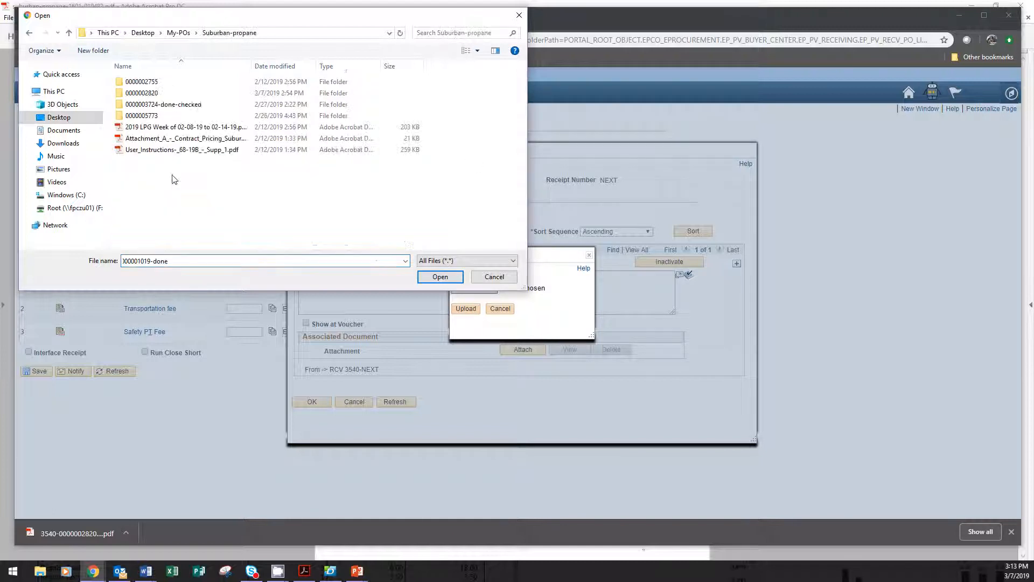
double_click(167, 94)
click(172, 83)
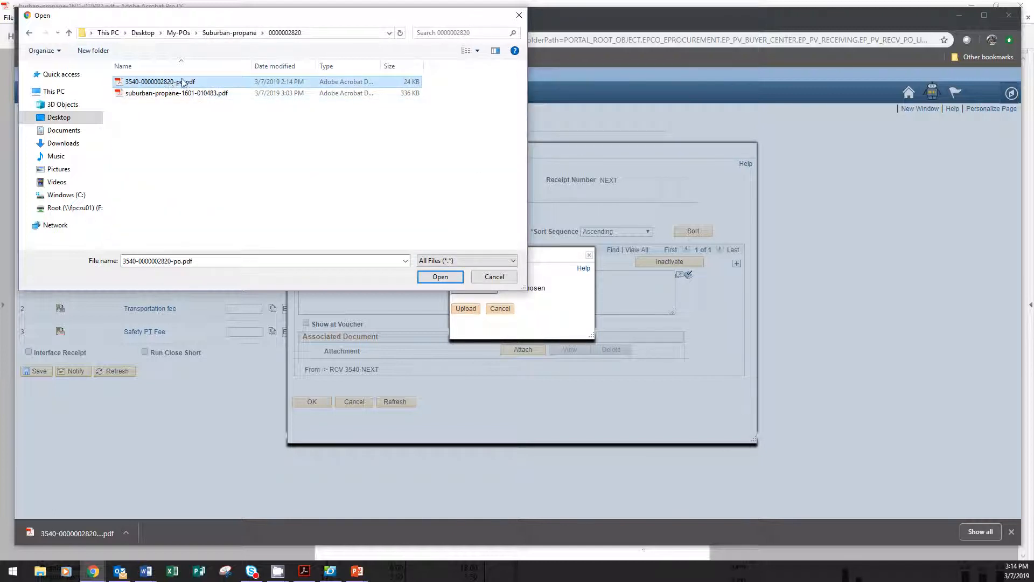
click(458, 281)
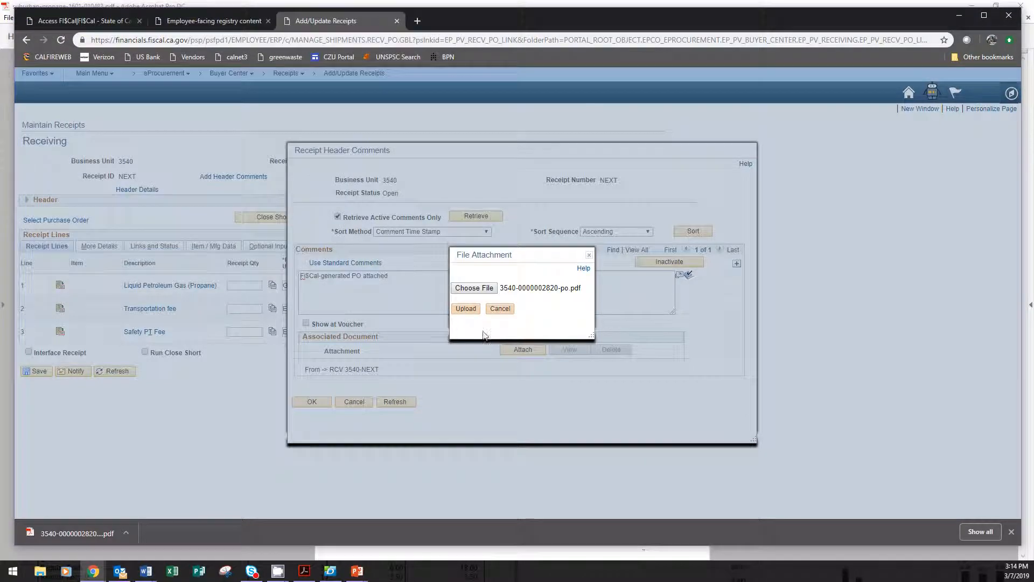
click(466, 309)
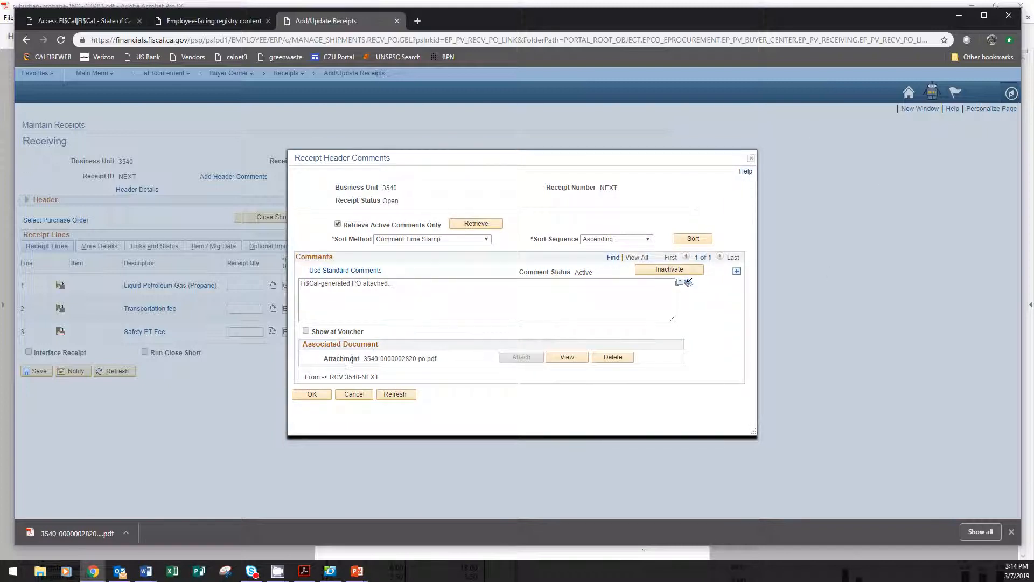
drag(329, 361, 453, 364)
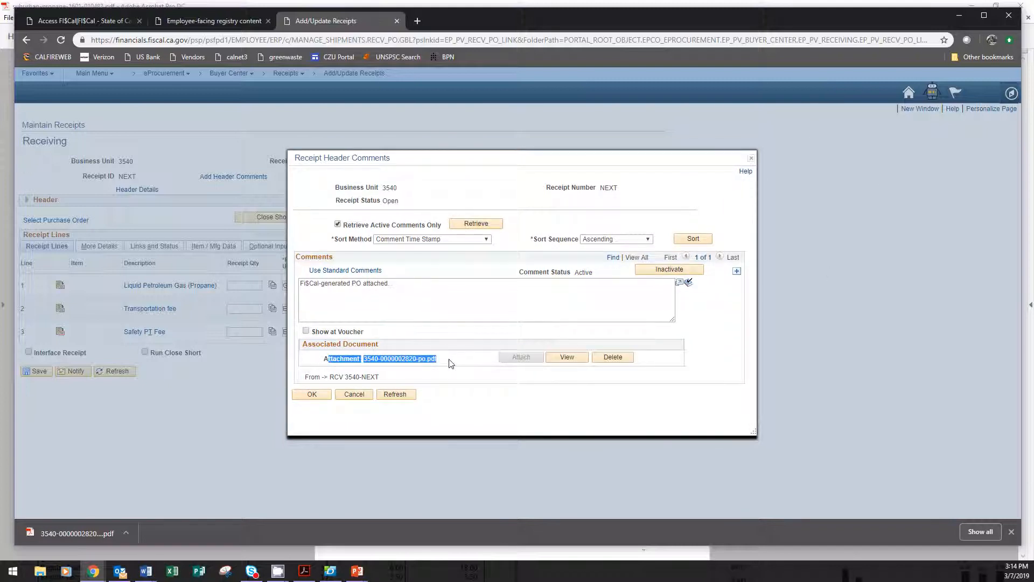
click(455, 367)
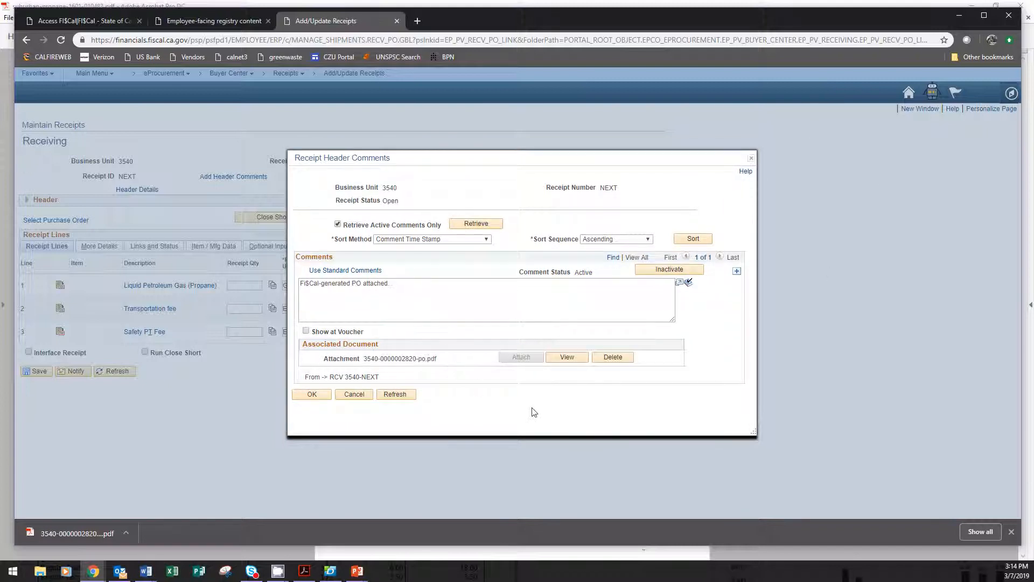
Add a second header comment reading "Supplier invoice attached." and attach the Suburban Propane invoice PDF to it.
click(737, 272)
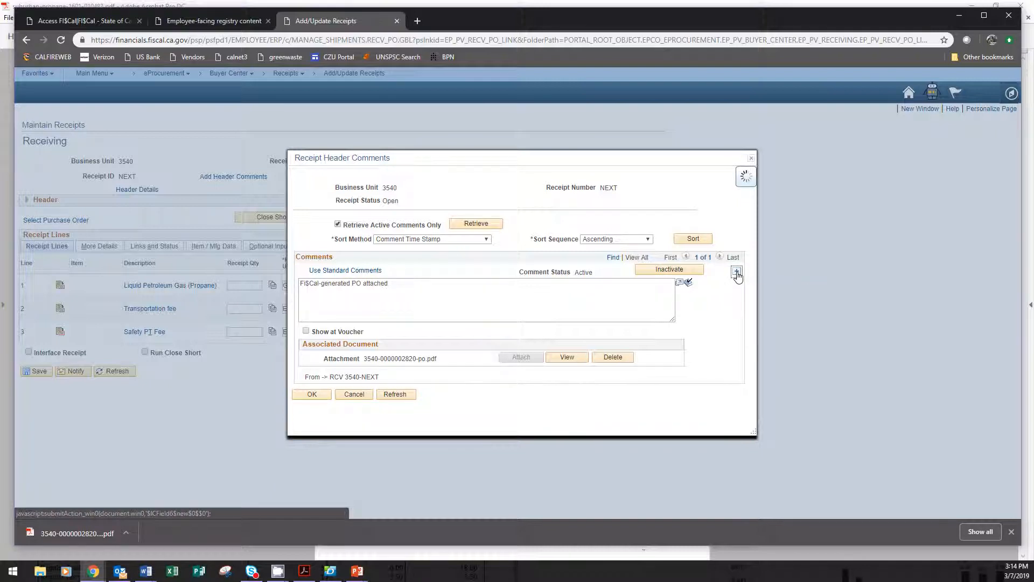
click(369, 286)
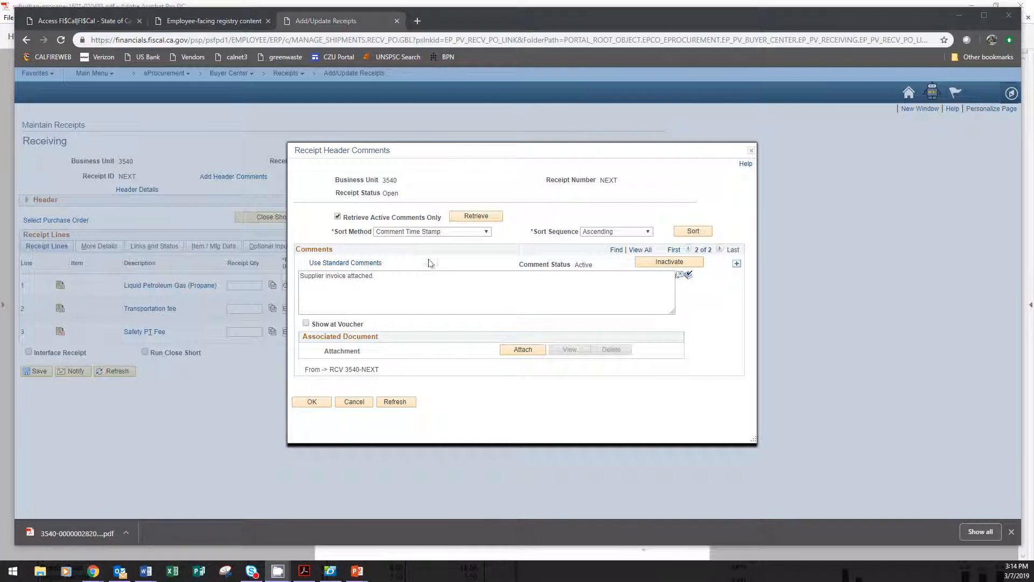
click(522, 350)
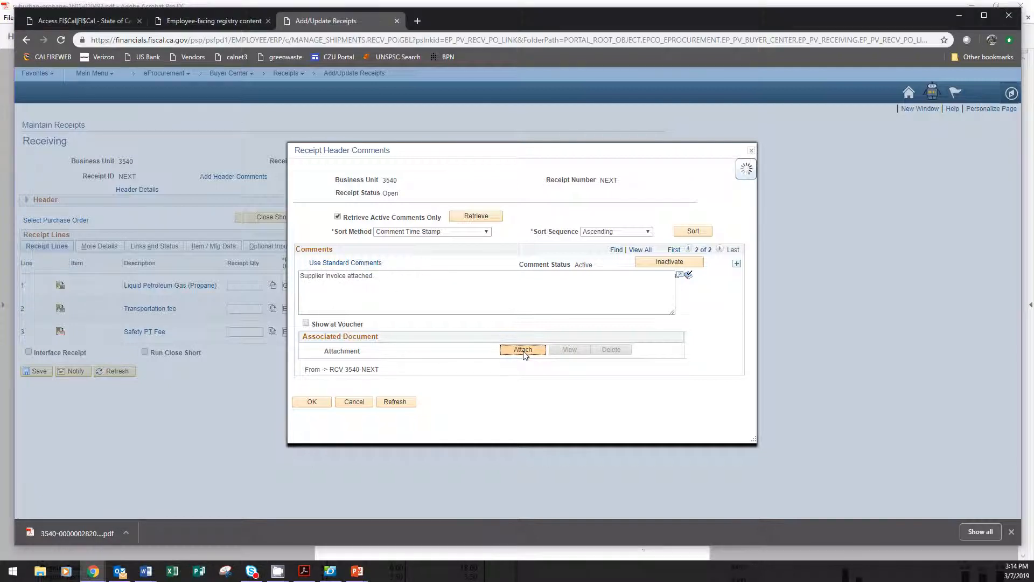
click(491, 291)
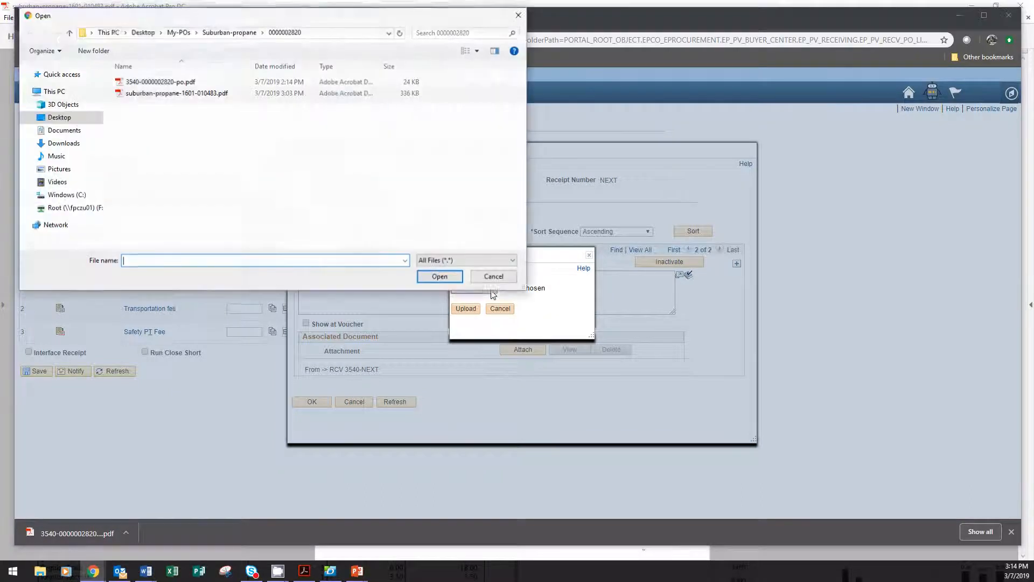
click(191, 94)
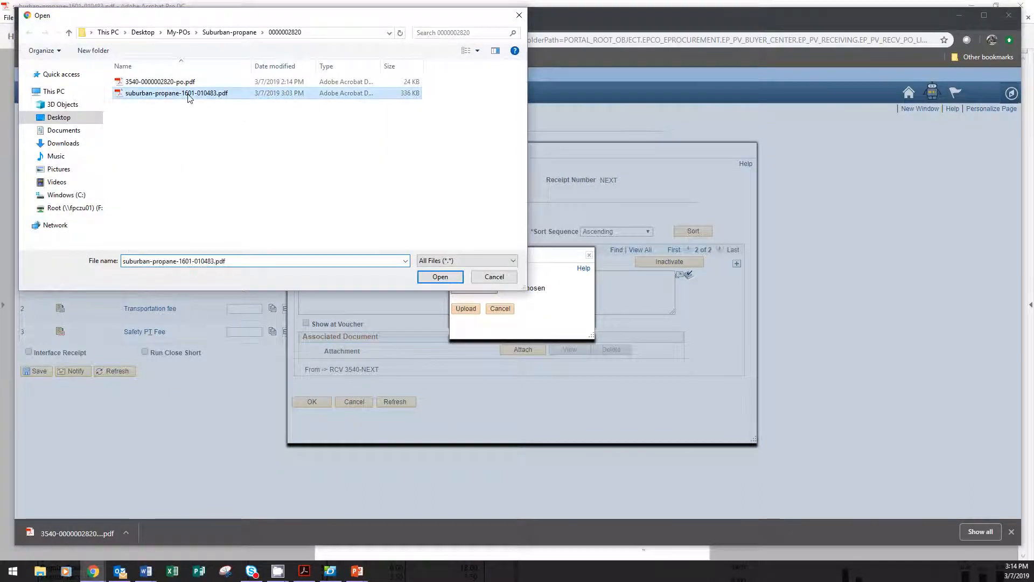
click(439, 275)
click(466, 309)
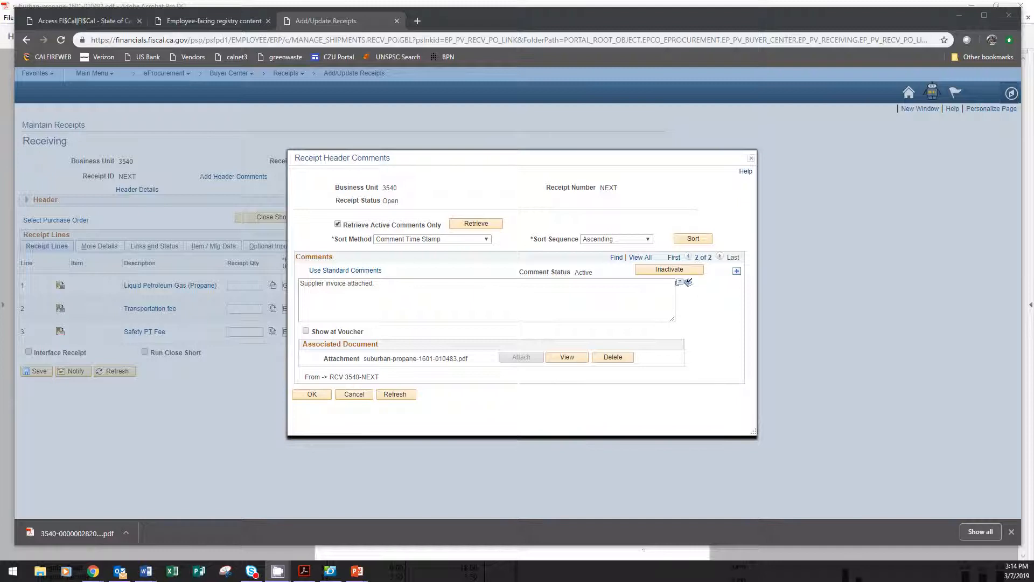
Add a third header comment: "Justification: Propane used for heating and cooking at Big Creek Station, a 24 hour State facility.".
click(737, 272)
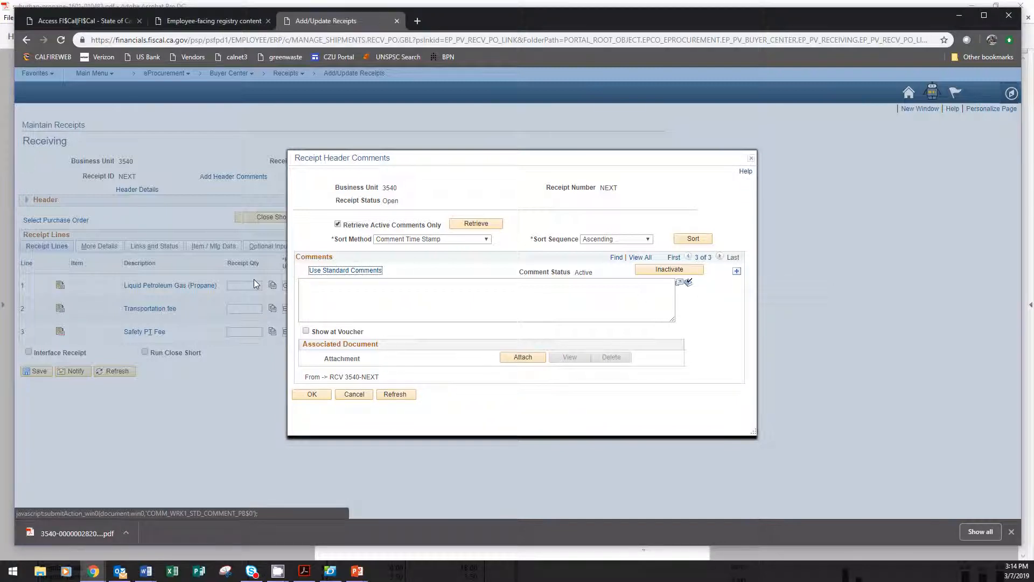
click(315, 290)
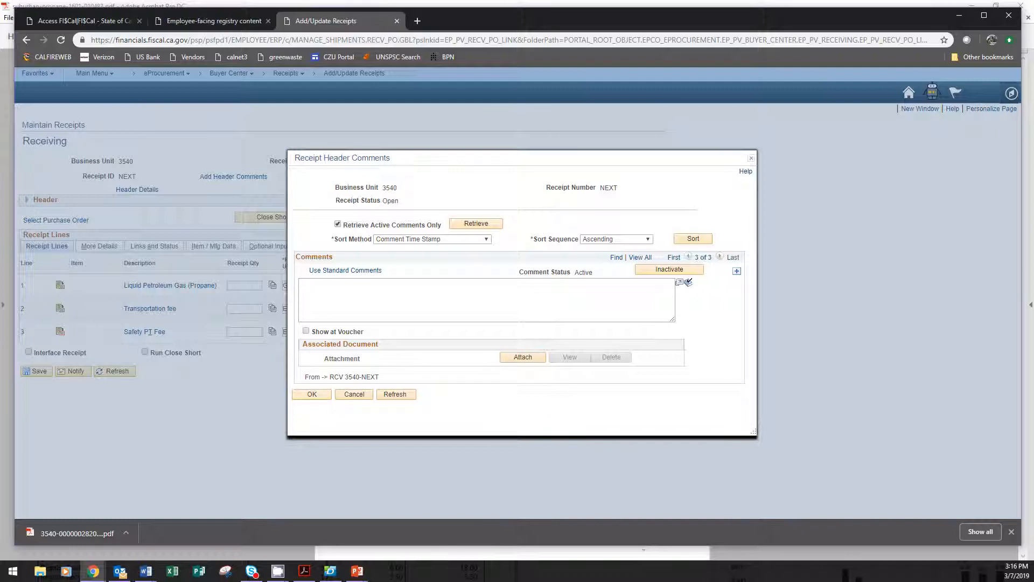
key(alt+Tab)
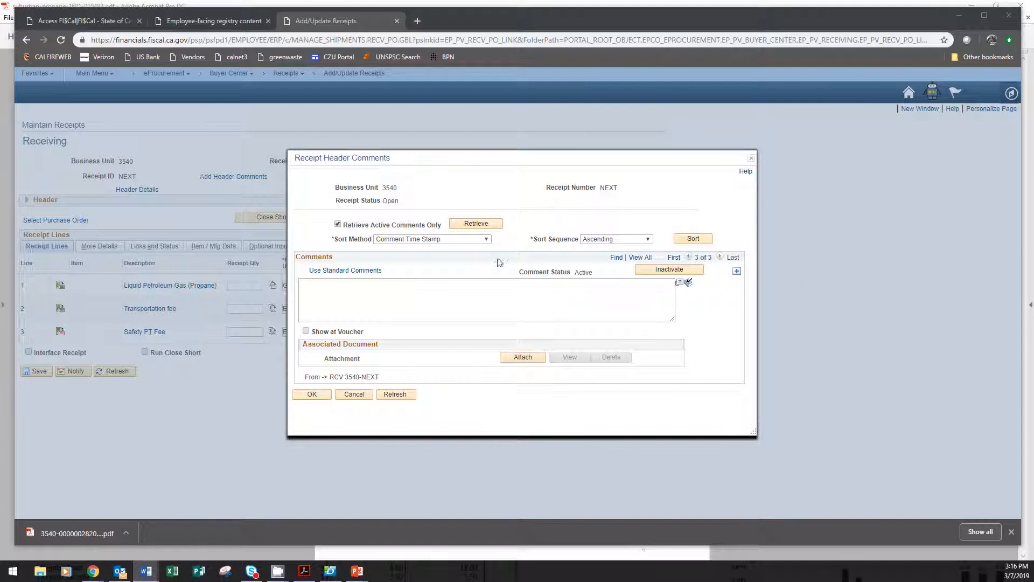
click(481, 290)
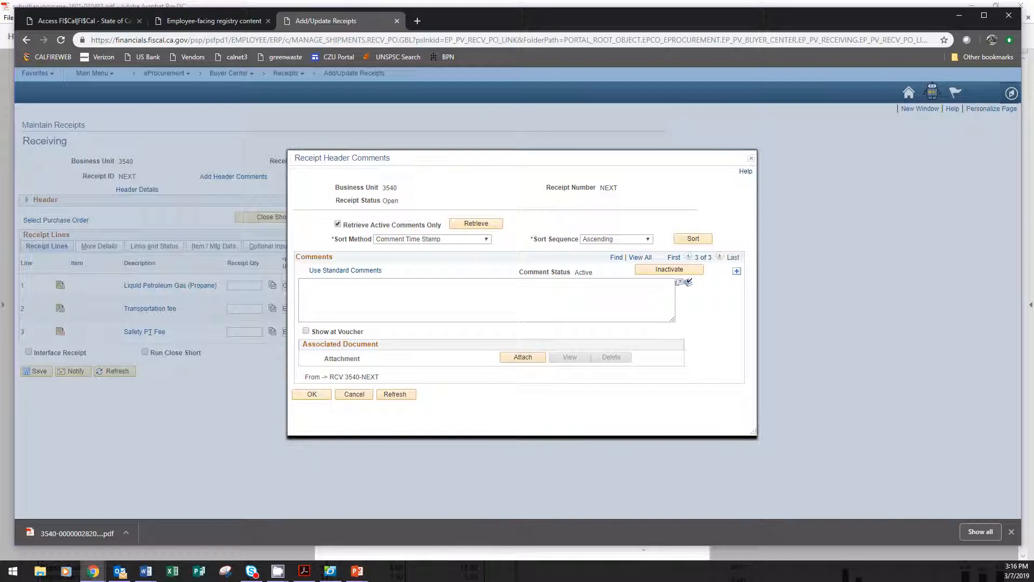
text(Justification: Propane used for heating and cooking at Big Creek Station, a 24 hour State facility.)
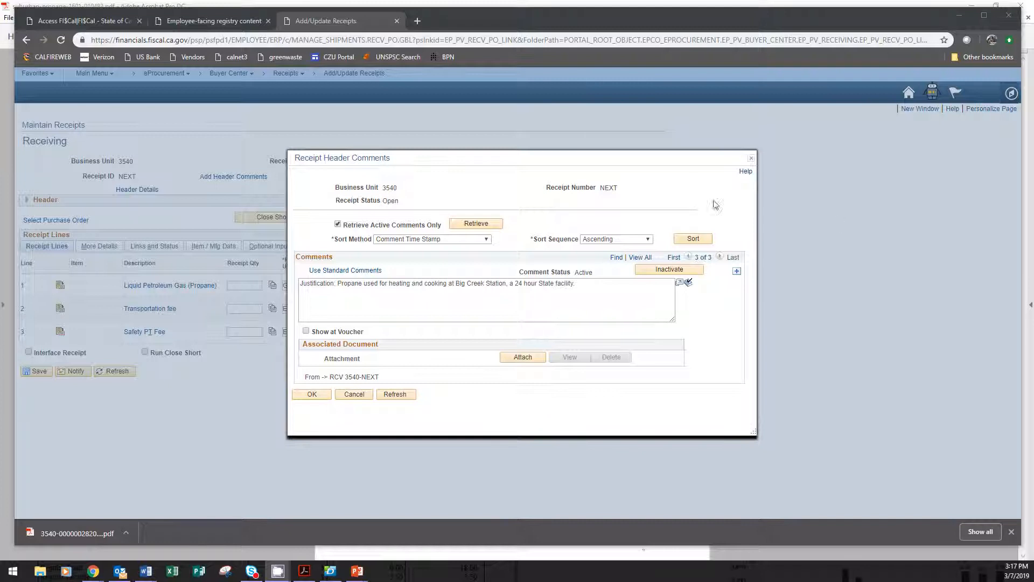
Add a fourth header comment listing "Line Items: Liquid Petroleum Gas (Propane), Transportation fee, Safety PT Fee", one per line, and accept the header comments.
click(740, 274)
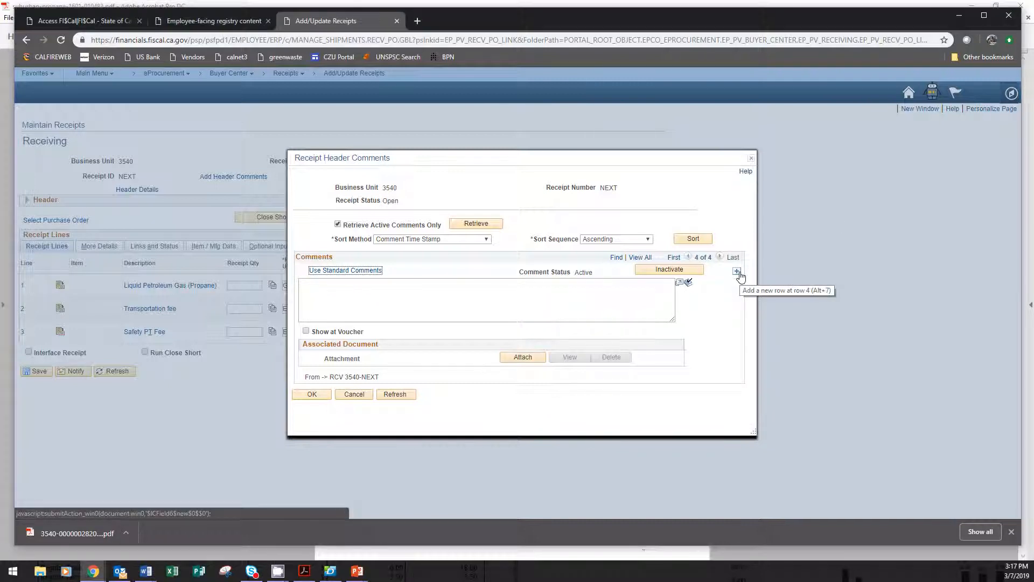
click(415, 294)
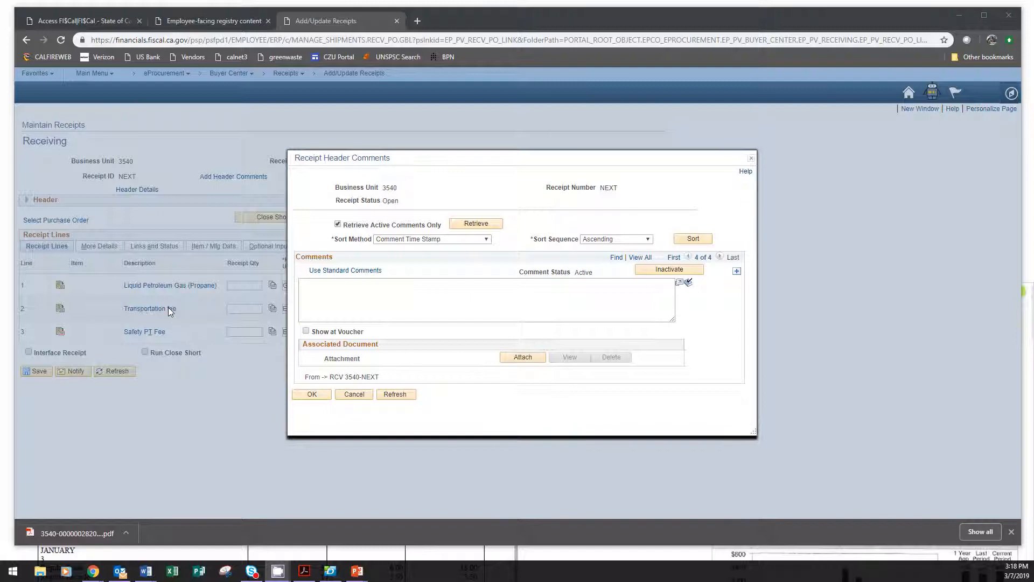
click(334, 288)
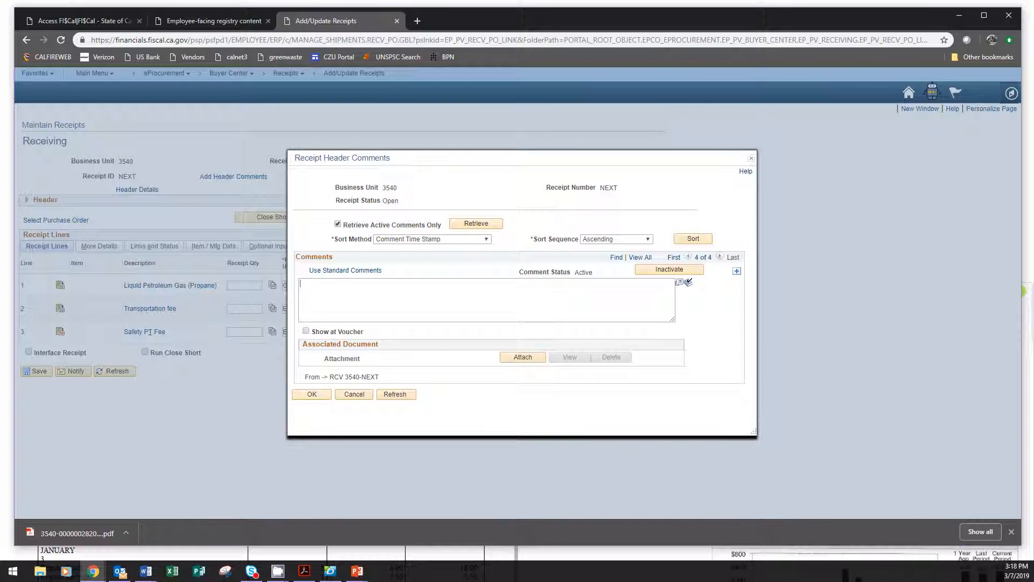
text(Line Items: Liquid Petroleum Gas (Propane) Transportation fee Safety PT Fee)
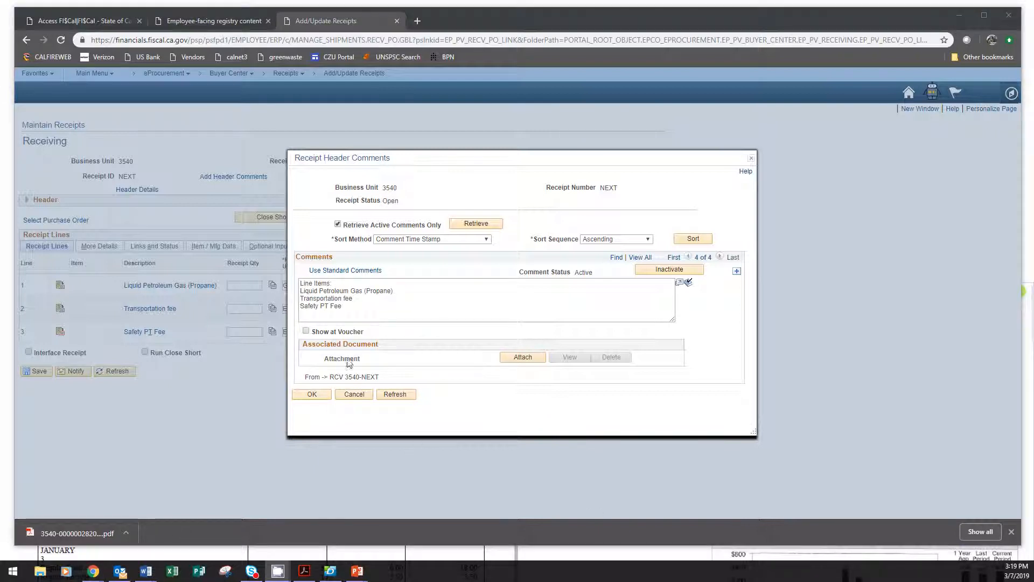
click(312, 395)
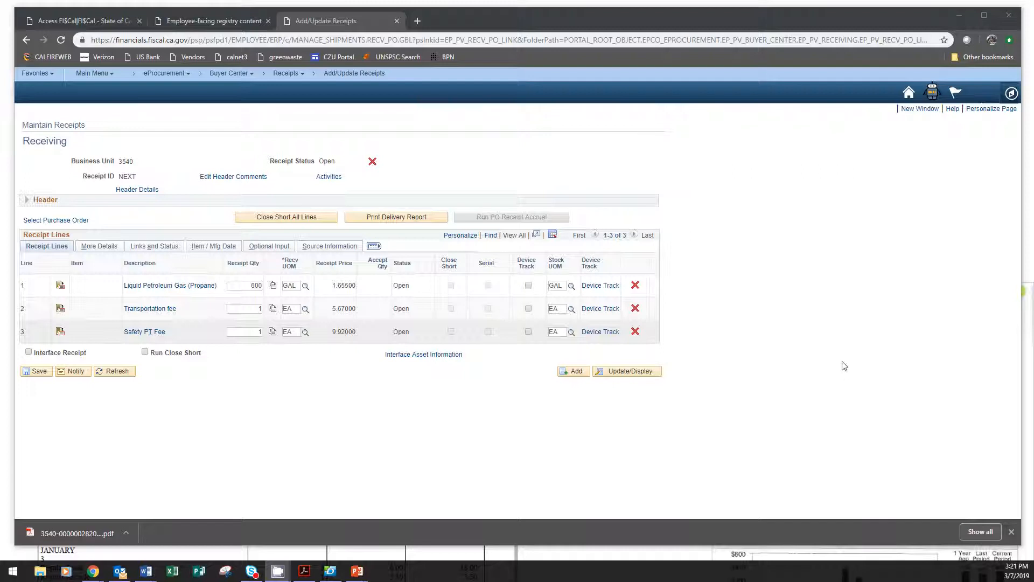
click(272, 247)
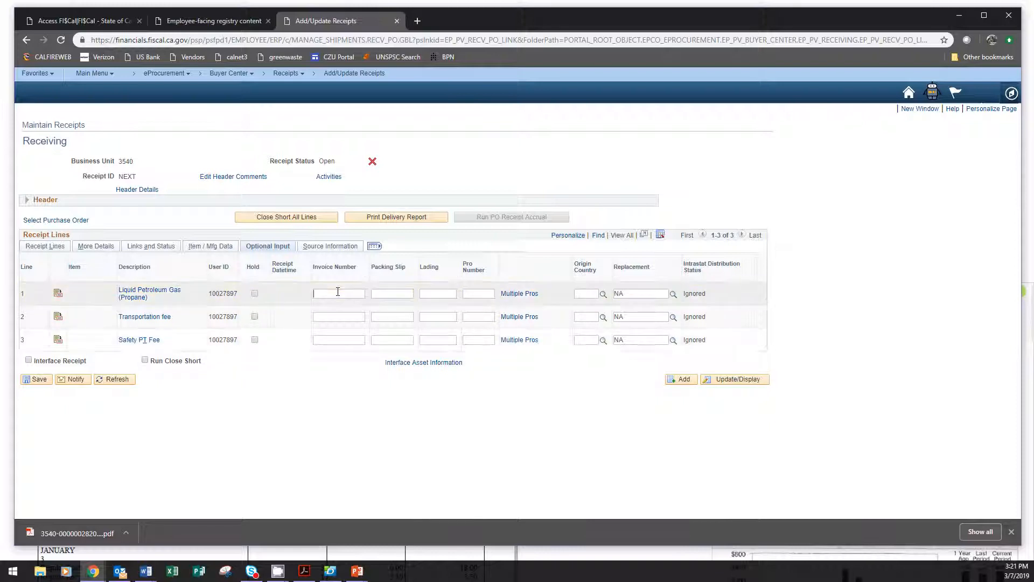
click(346, 341)
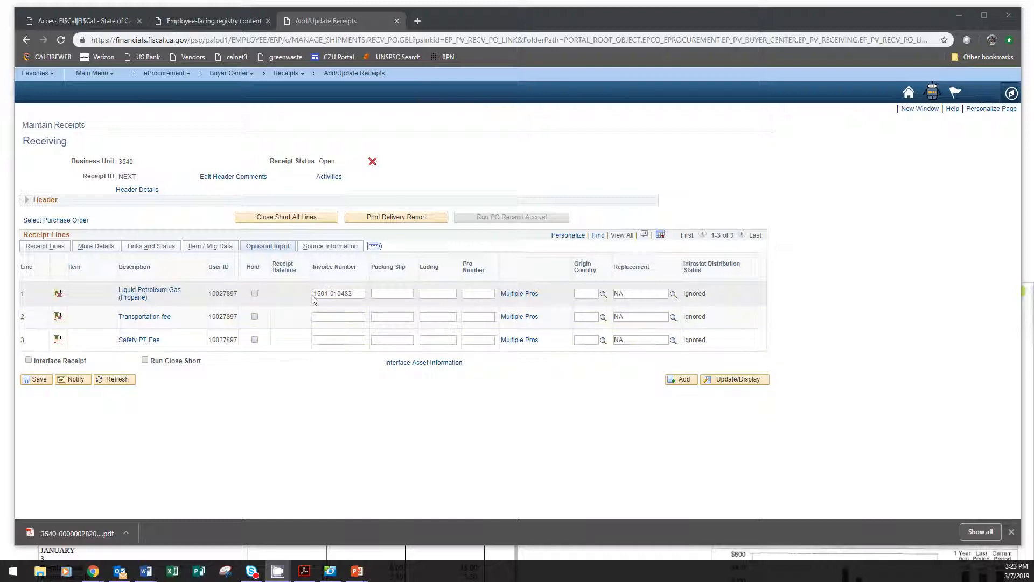
drag(357, 293, 309, 295)
key(ctrl+c)
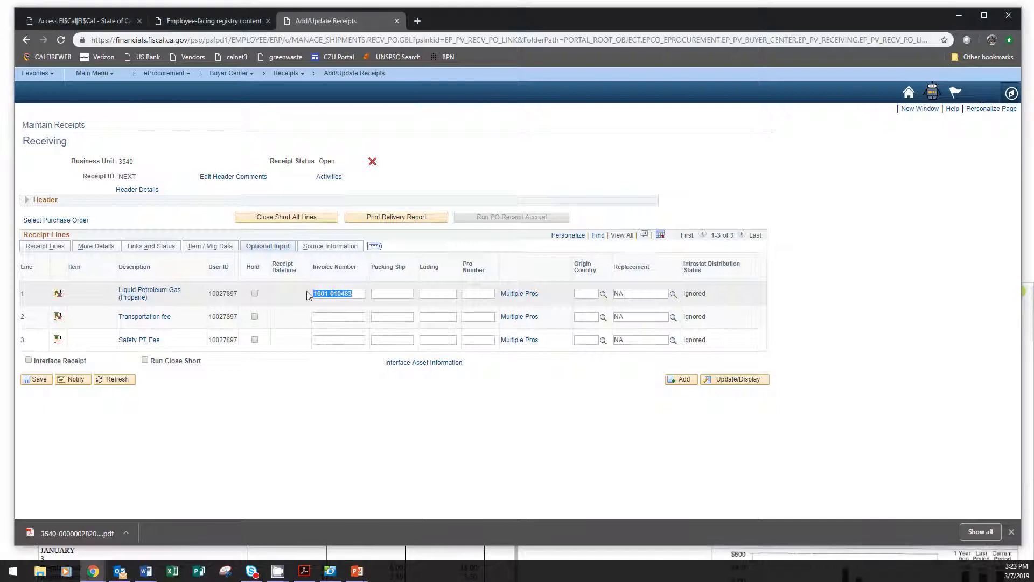
click(350, 316)
key(ctrl+v)
click(349, 338)
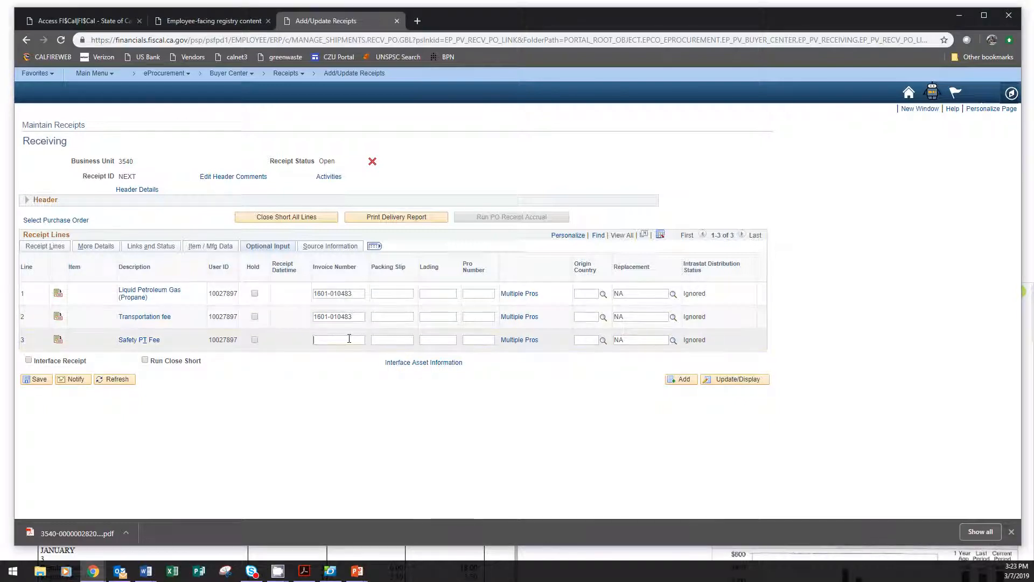
key(ctrl+v)
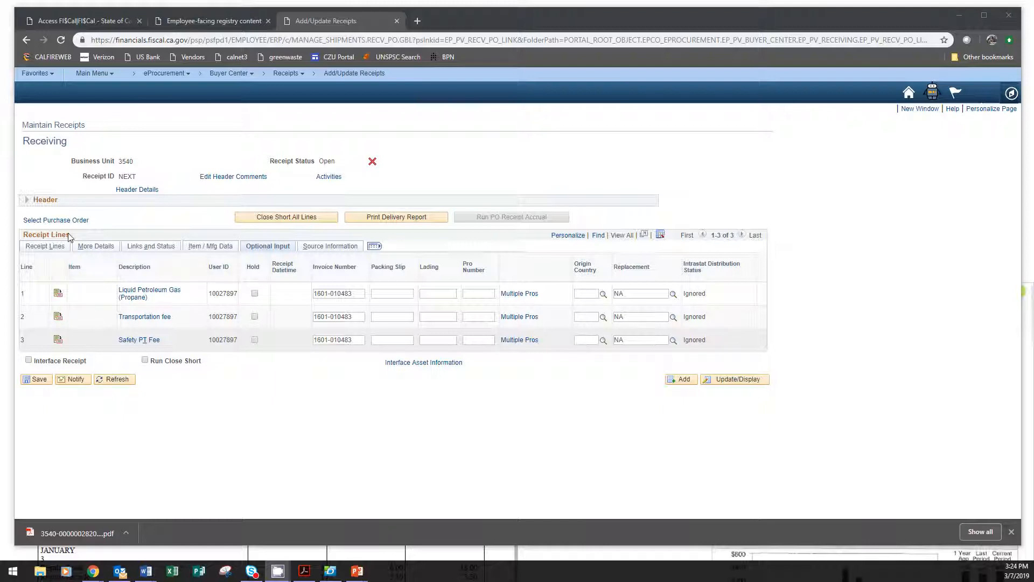
Return to the main receipt lines view, save the receipt and highlight its assigned receipt ID.
click(45, 250)
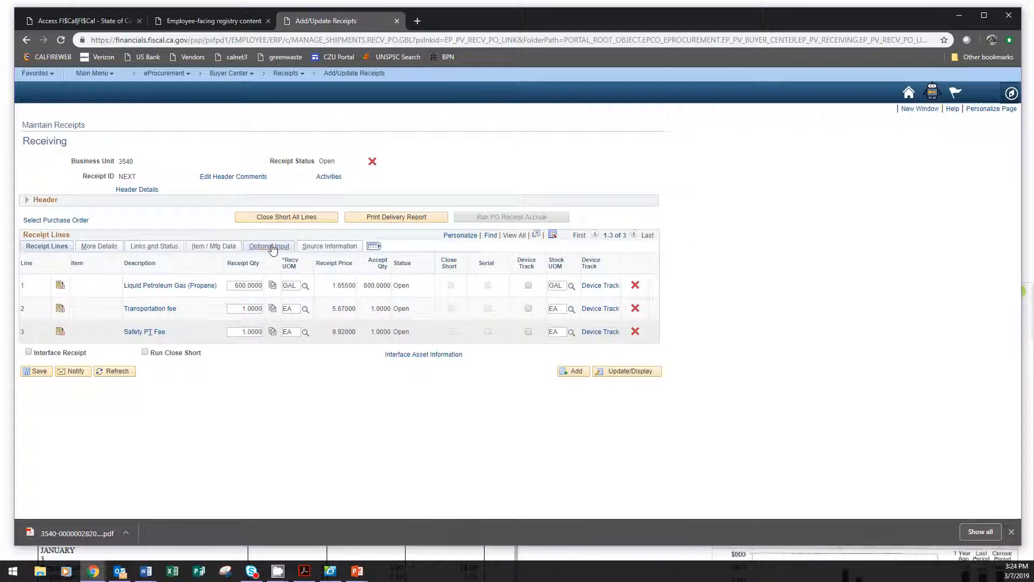
click(35, 372)
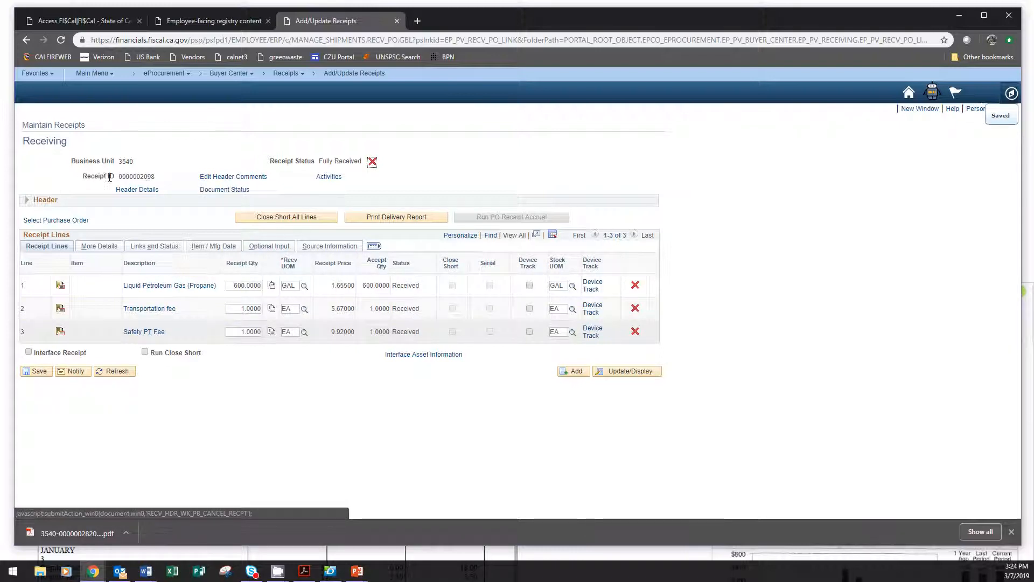
drag(118, 177, 155, 177)
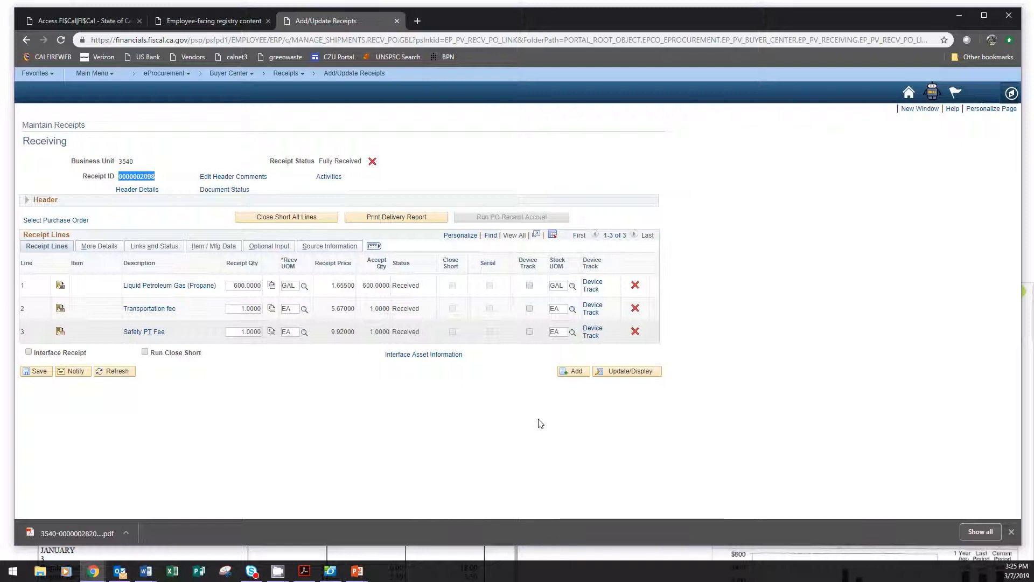
click(313, 445)
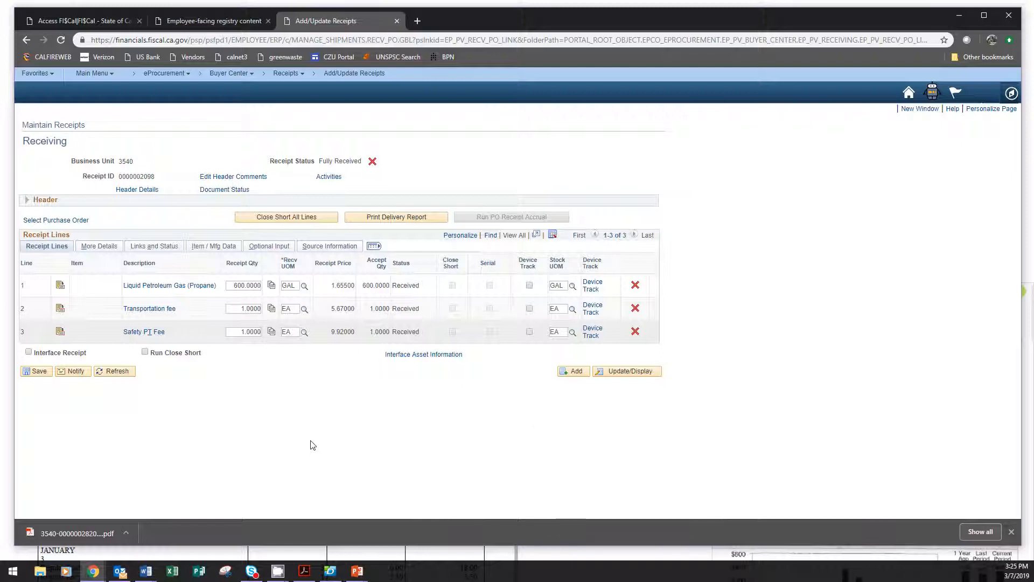